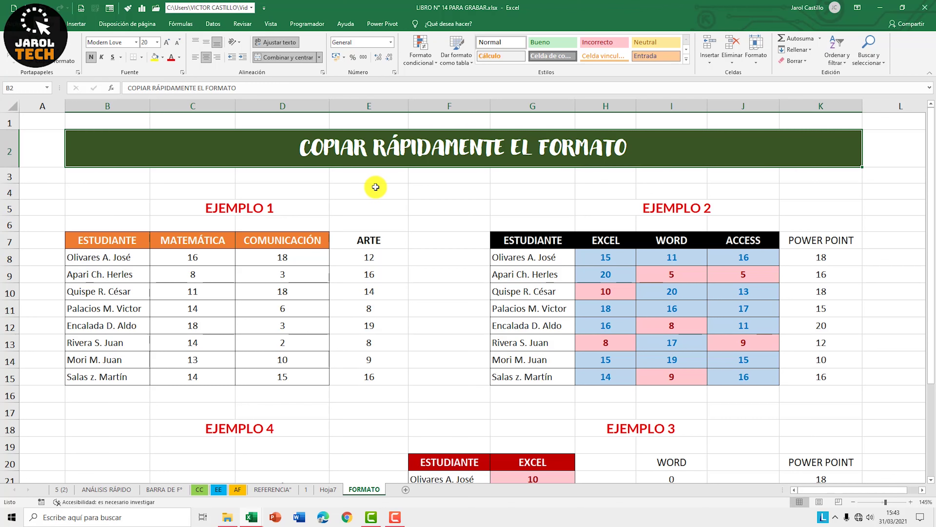
Point out the Ejemplo 1 and Ejemplo 2 tables and the pink WORD scores
click(376, 187)
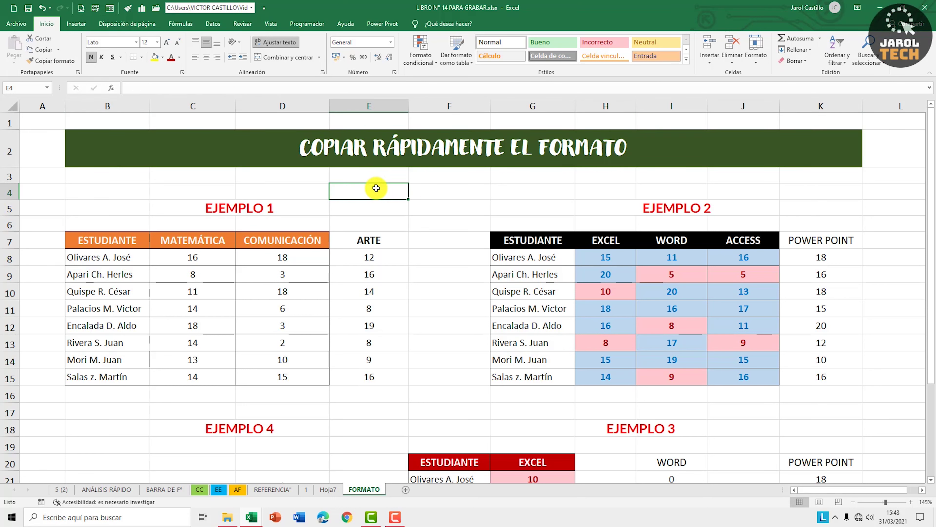
click(262, 208)
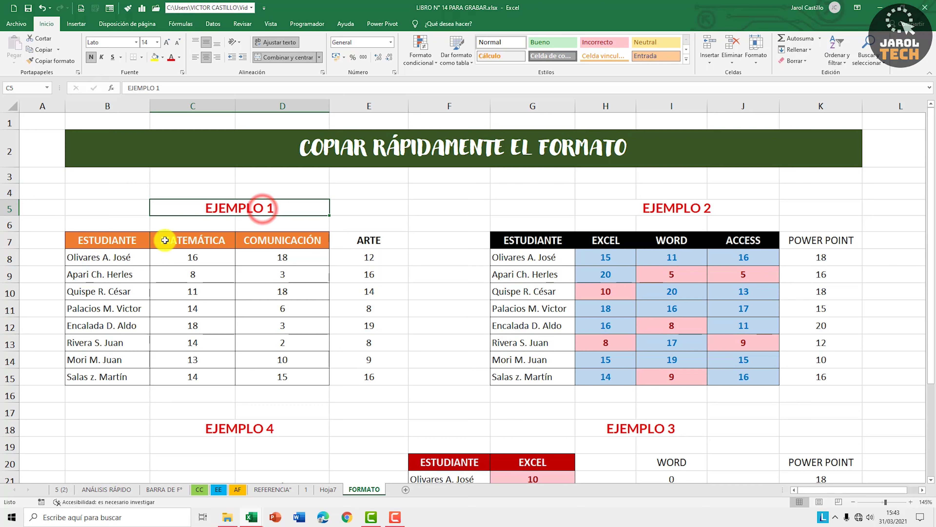
drag(111, 236, 343, 372)
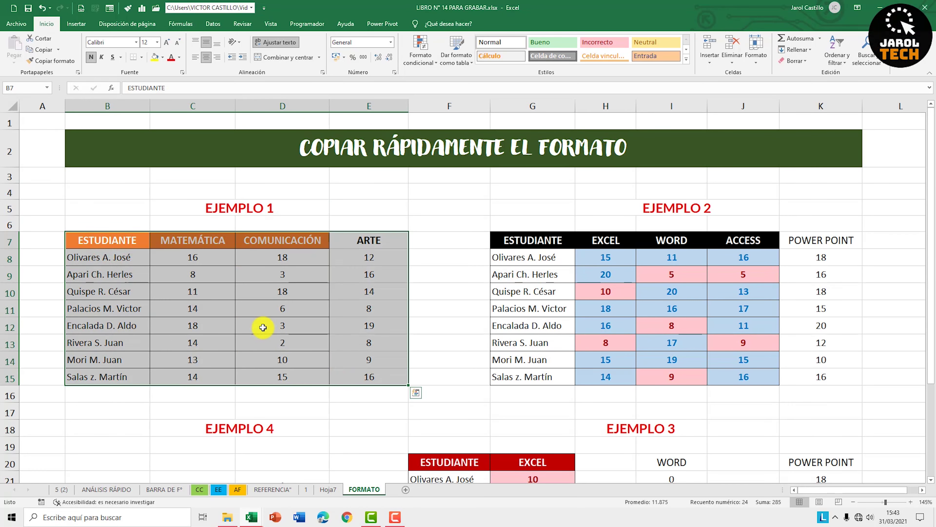
click(701, 208)
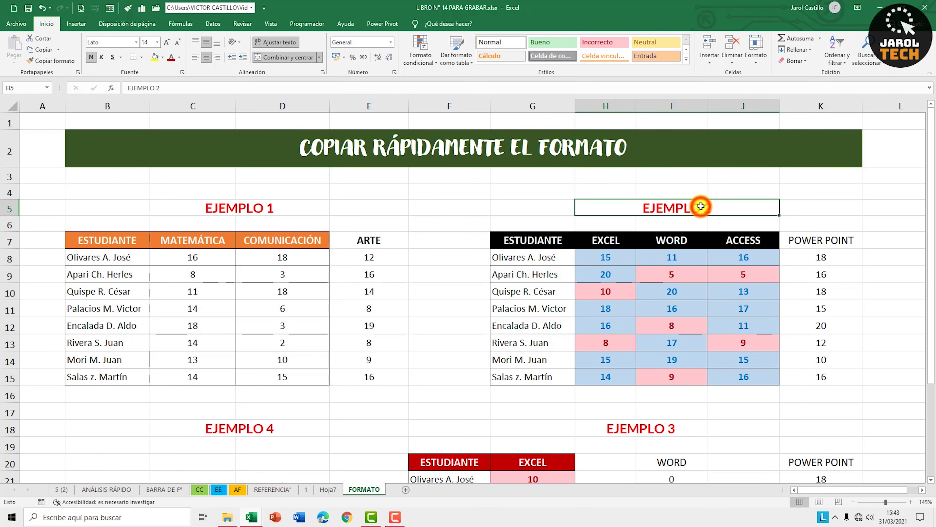
drag(549, 237, 811, 372)
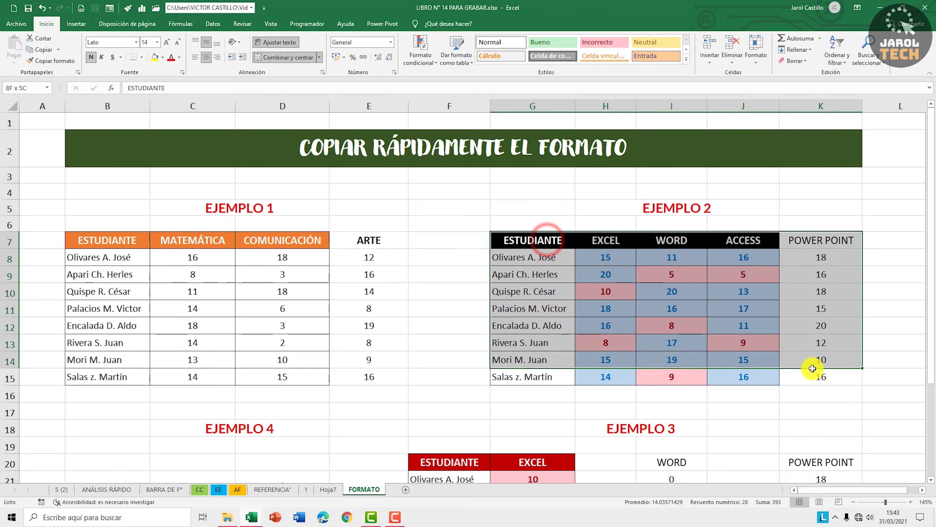
click(682, 275)
click(681, 308)
click(683, 325)
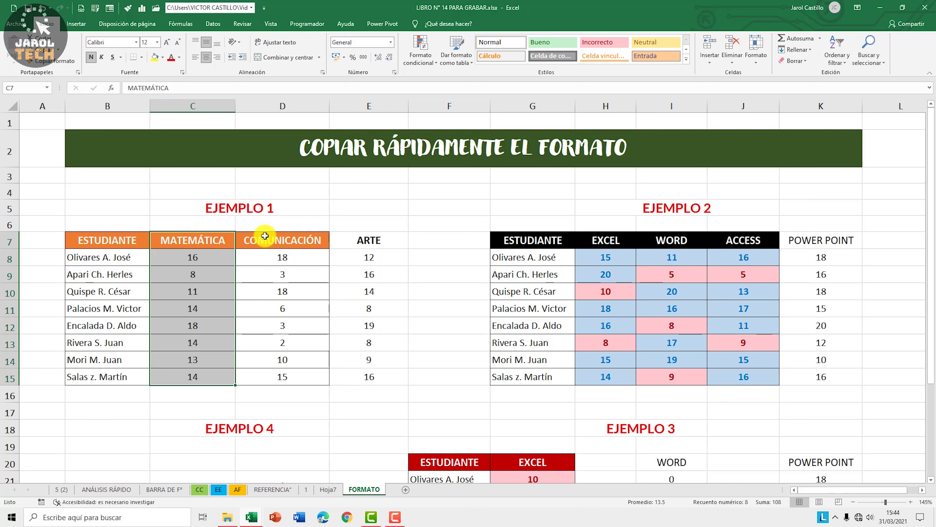
Compare the table's columns and select the MATEMÁTICA column as the formatting source
drag(282, 240, 261, 376)
click(138, 240)
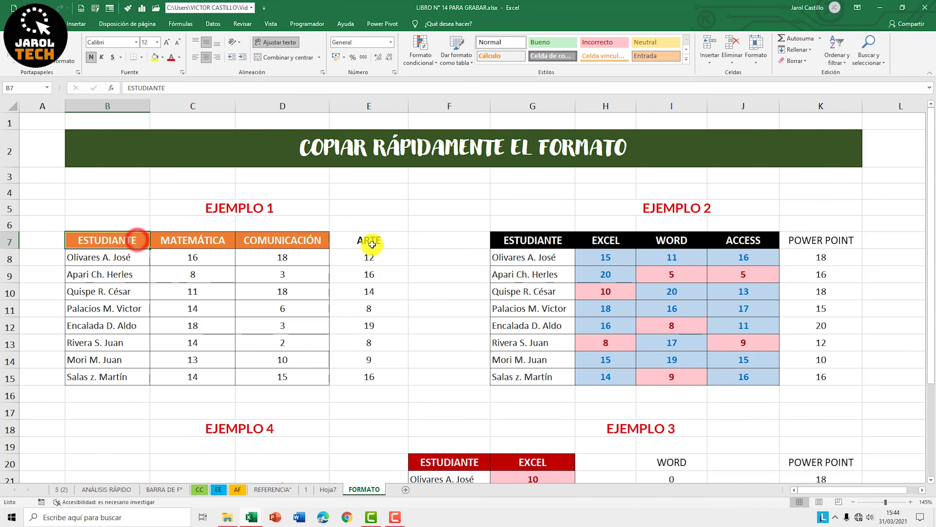
drag(372, 244, 372, 374)
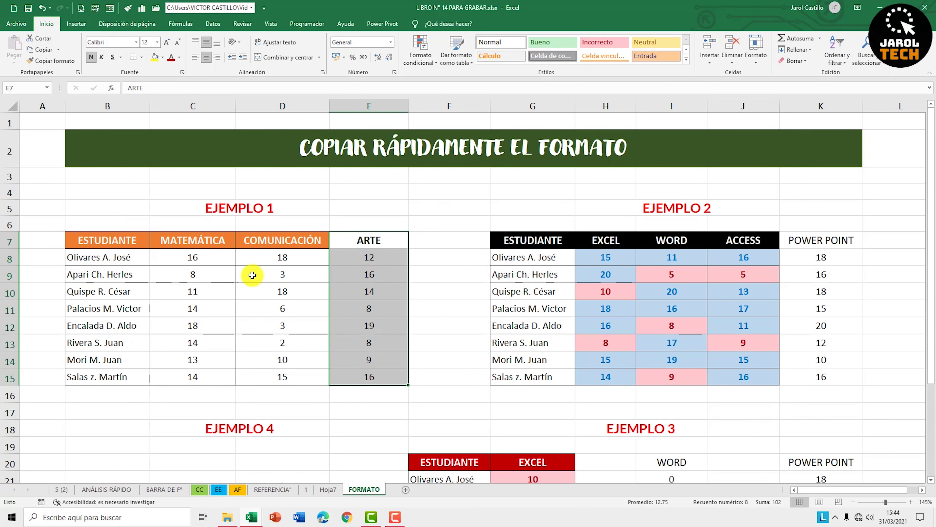
click(209, 239)
drag(272, 239, 281, 378)
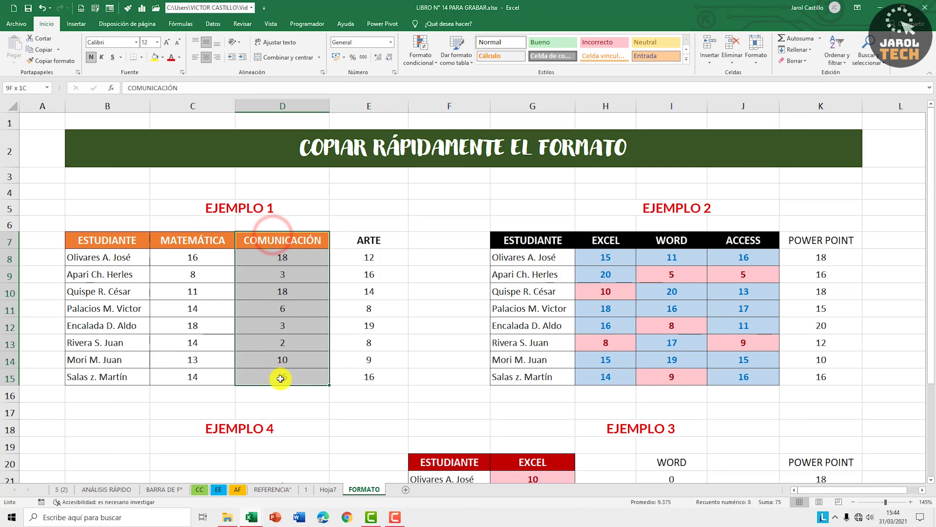
drag(208, 240, 216, 374)
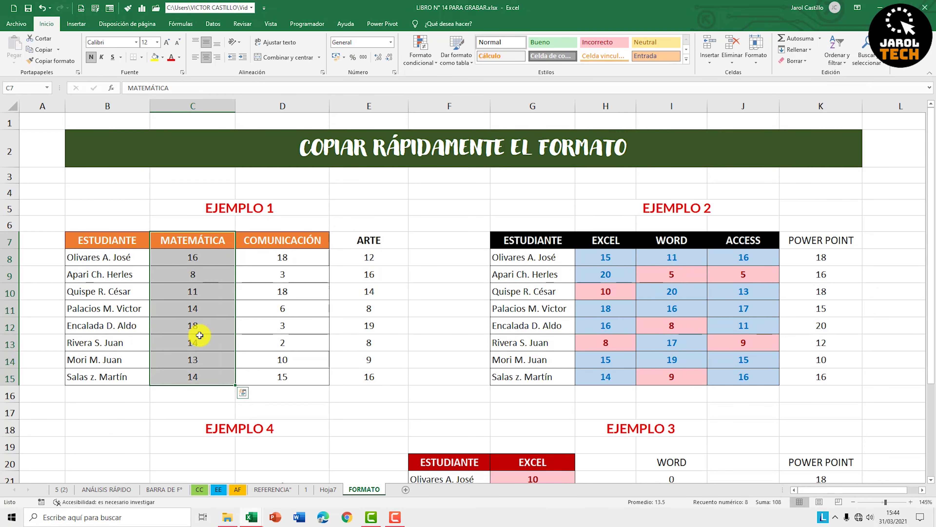
Copy MATEMÁTICA's orange header and borders onto ARTE, then onto the POWER POINT and Ejemplo 3 columns
click(48, 24)
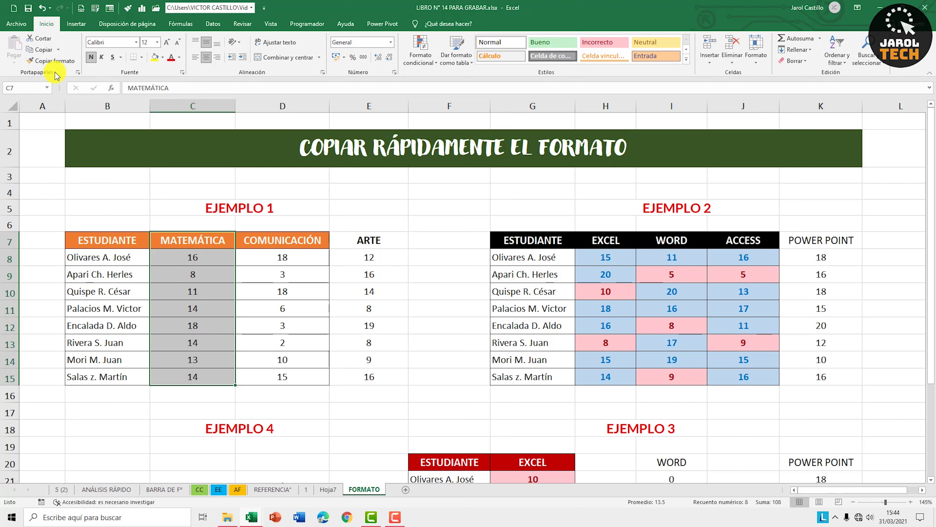
click(52, 60)
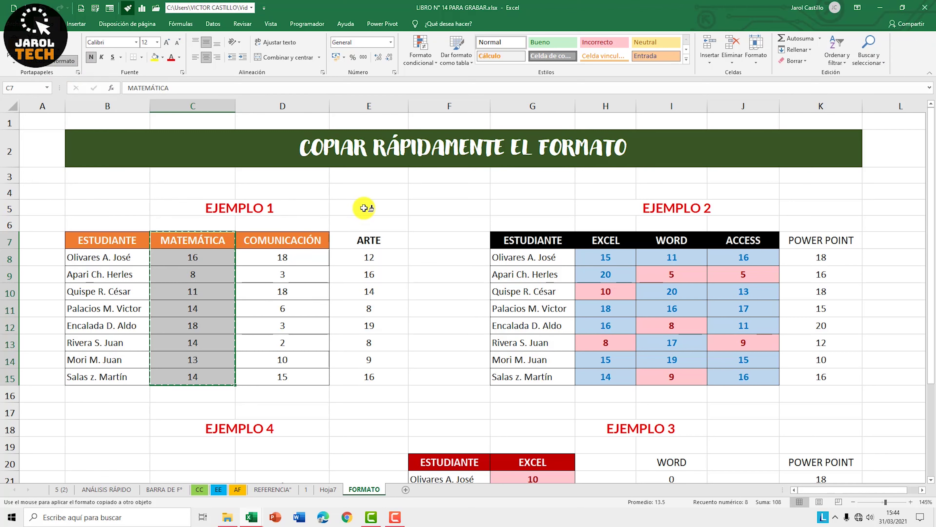
click(373, 236)
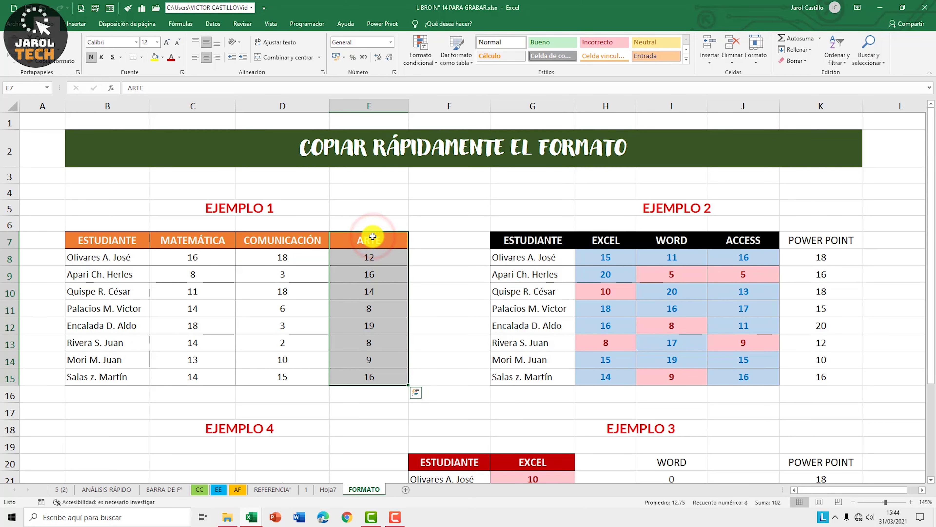
click(374, 258)
click(373, 273)
click(374, 292)
drag(821, 240, 821, 377)
click(240, 428)
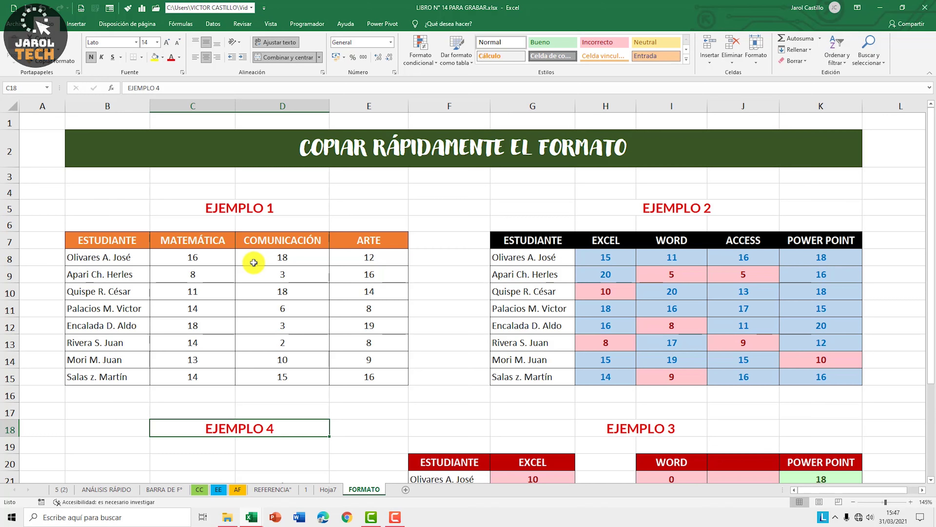